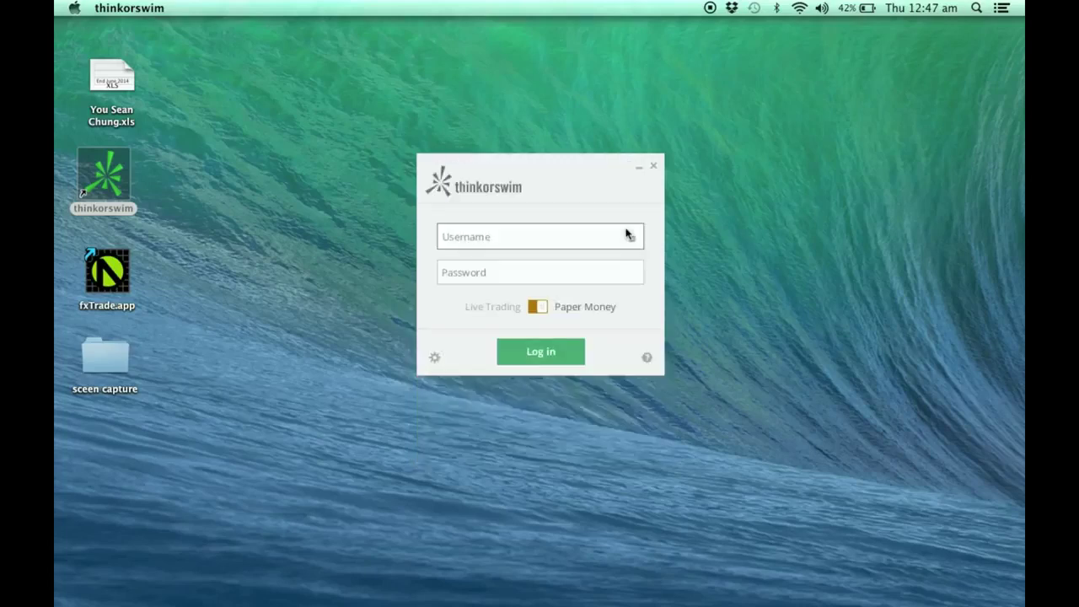
Log in to thinkorswim in Paper Money mode with the account username and password
left_click(535, 307)
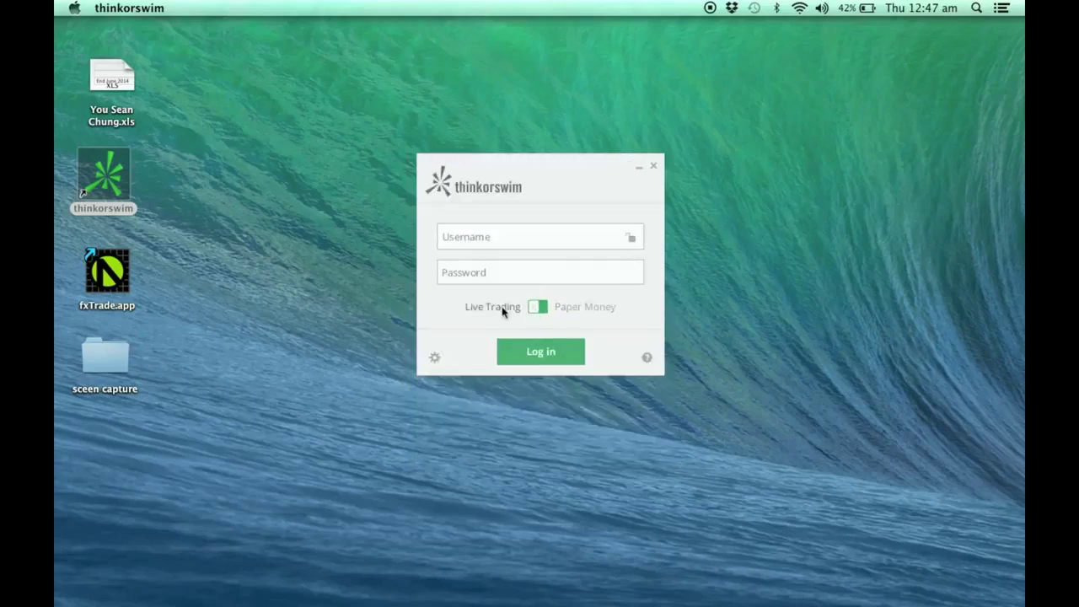
left_click(546, 309)
left_click(472, 237)
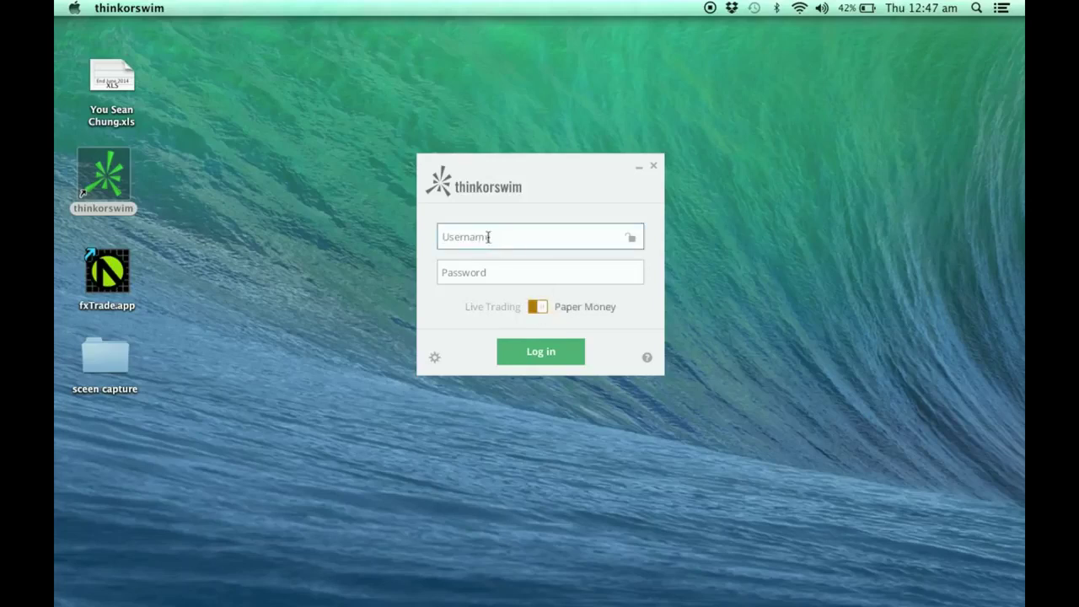
type("yousea")
left_click(479, 273)
type("*")
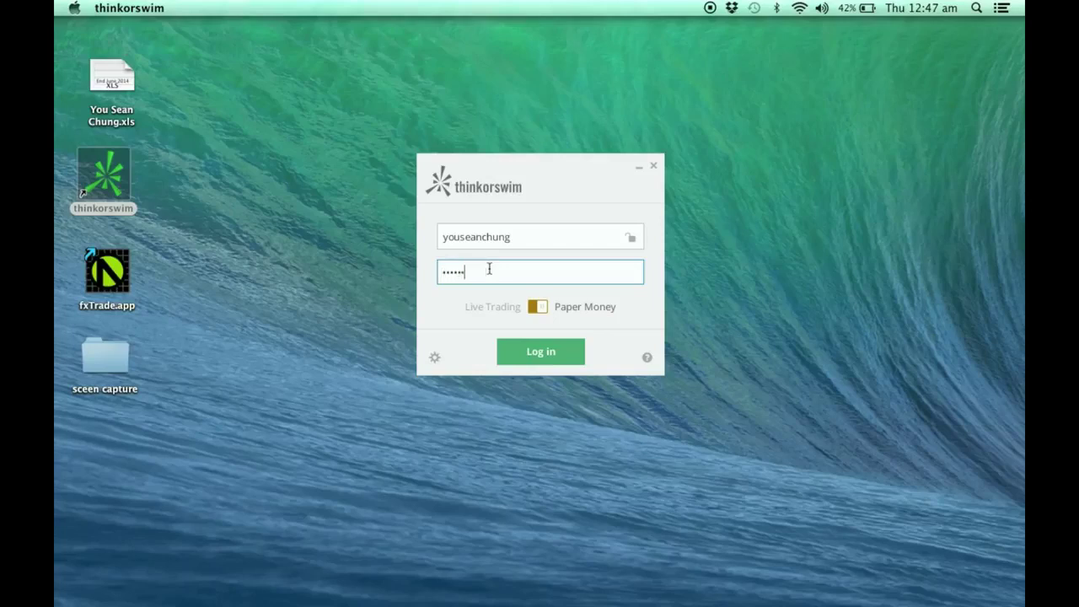
left_click(542, 353)
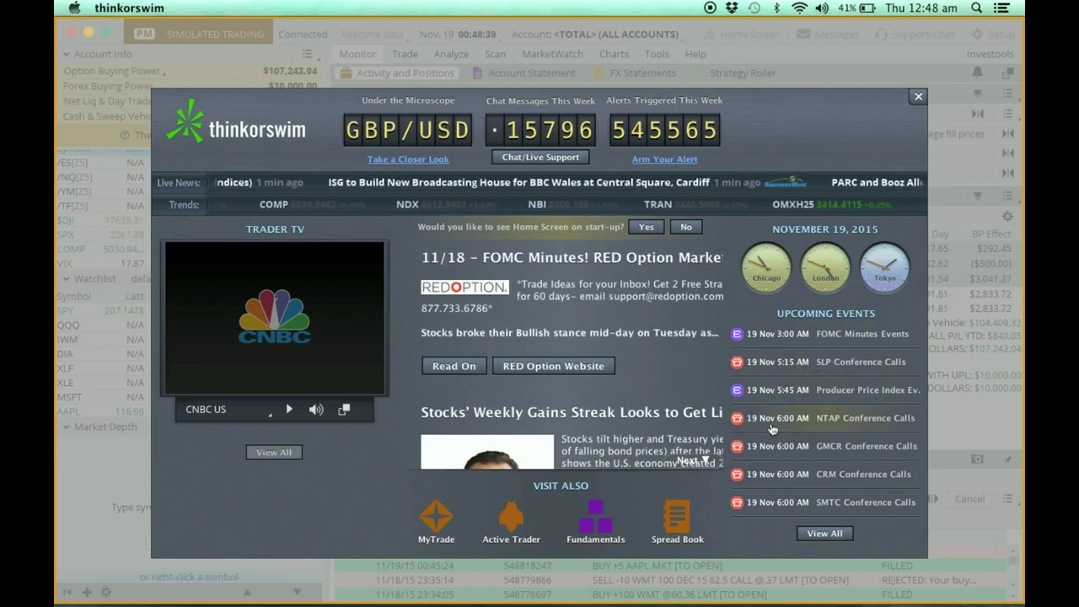
Dismiss the Home Screen news window and select QQQ in the watchlist
left_click(918, 99)
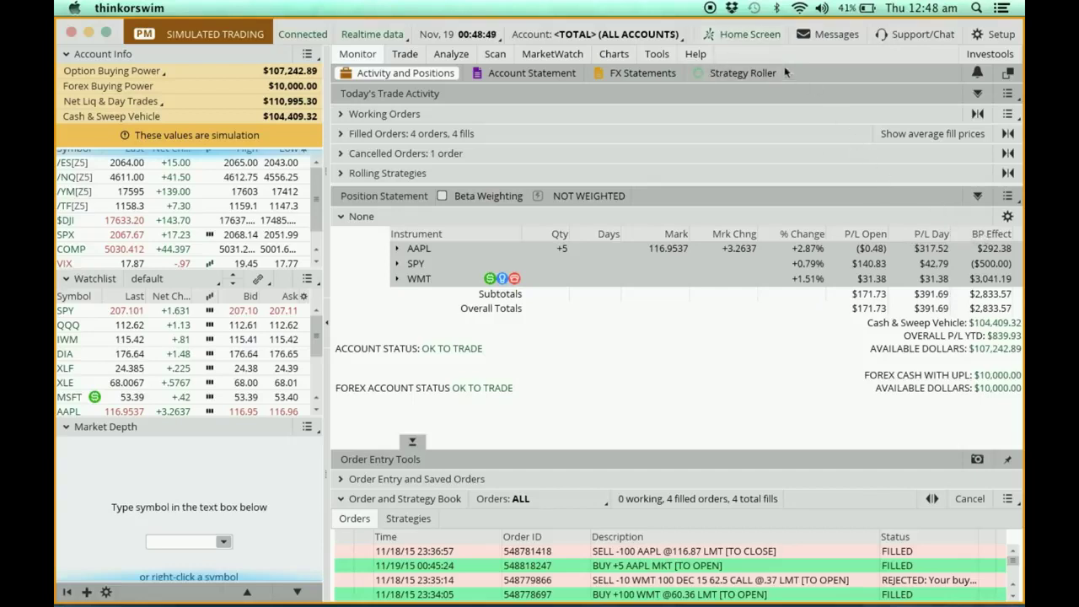
left_click(736, 37)
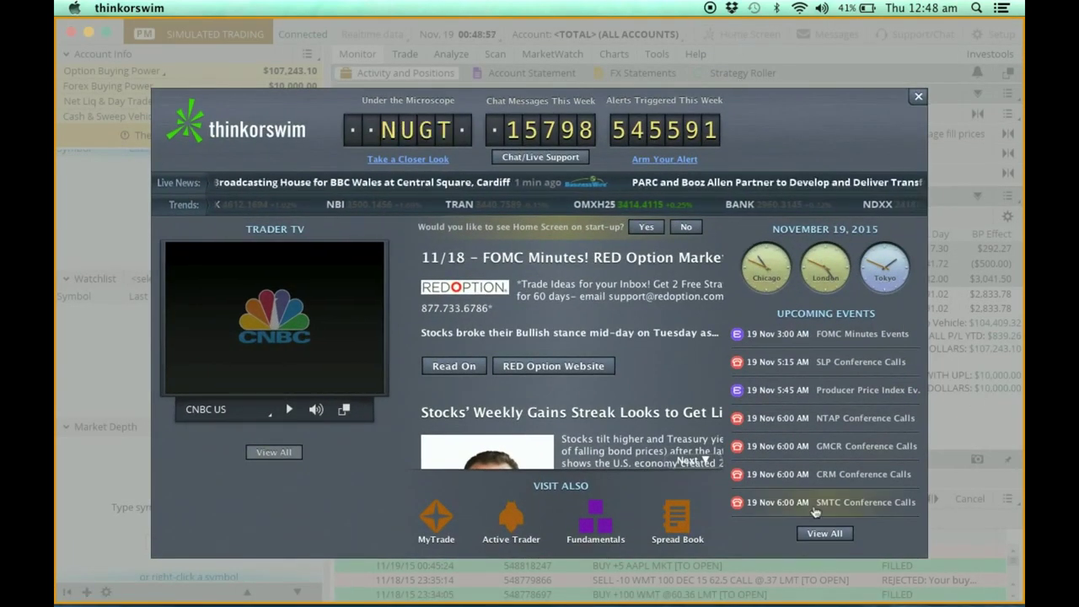
left_click(919, 98)
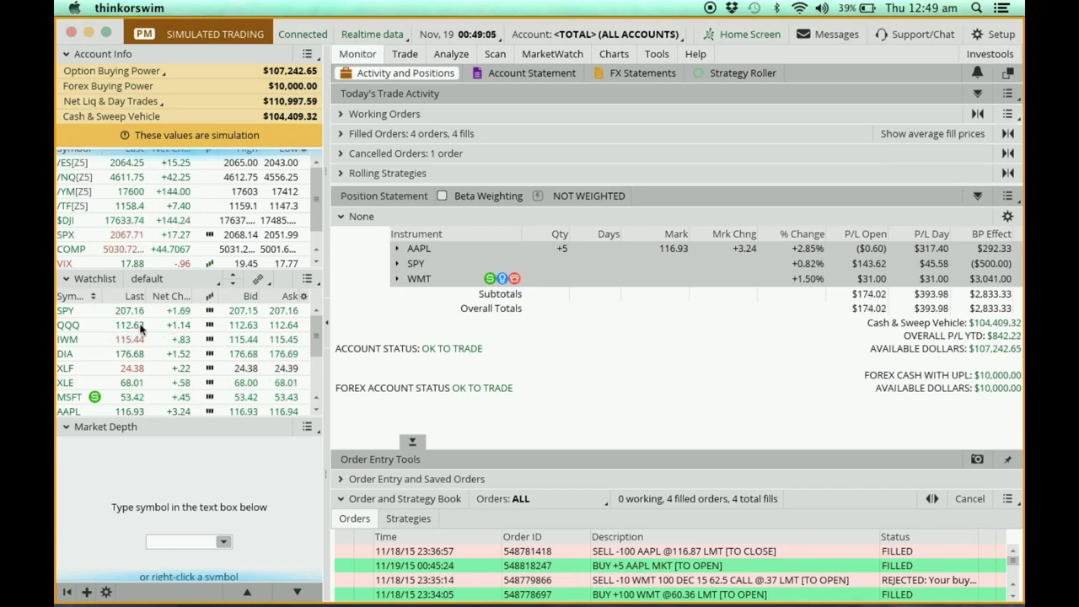
left_click(103, 326)
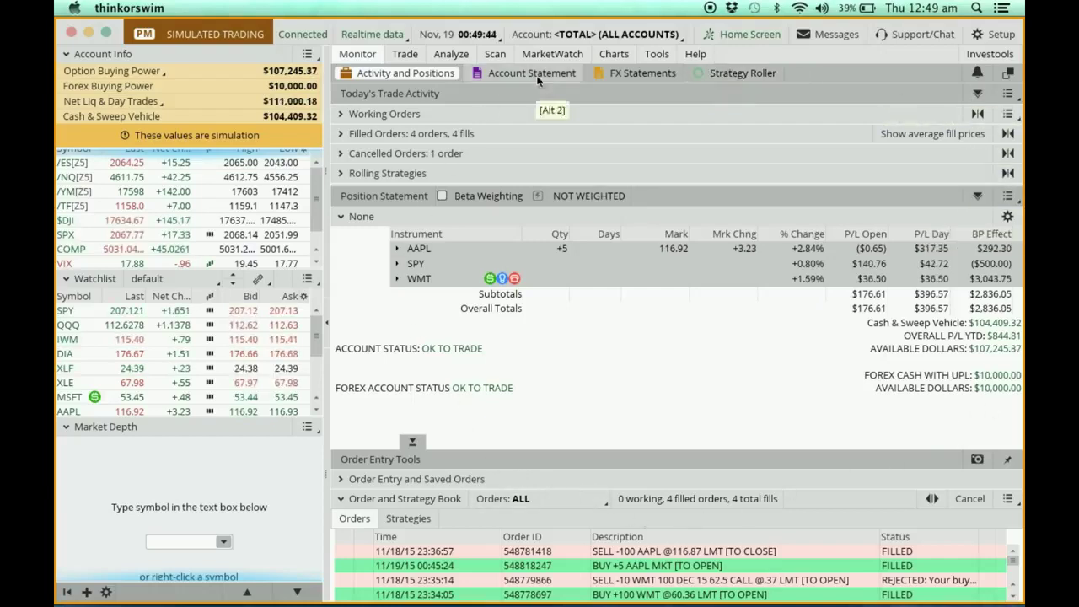
left_click(657, 54)
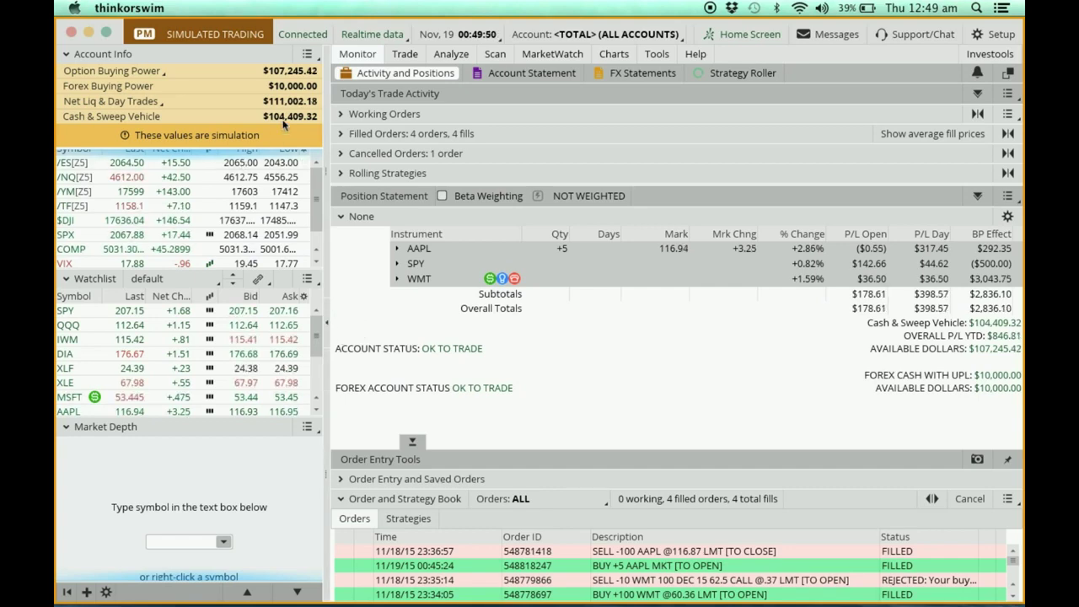
key("F11")
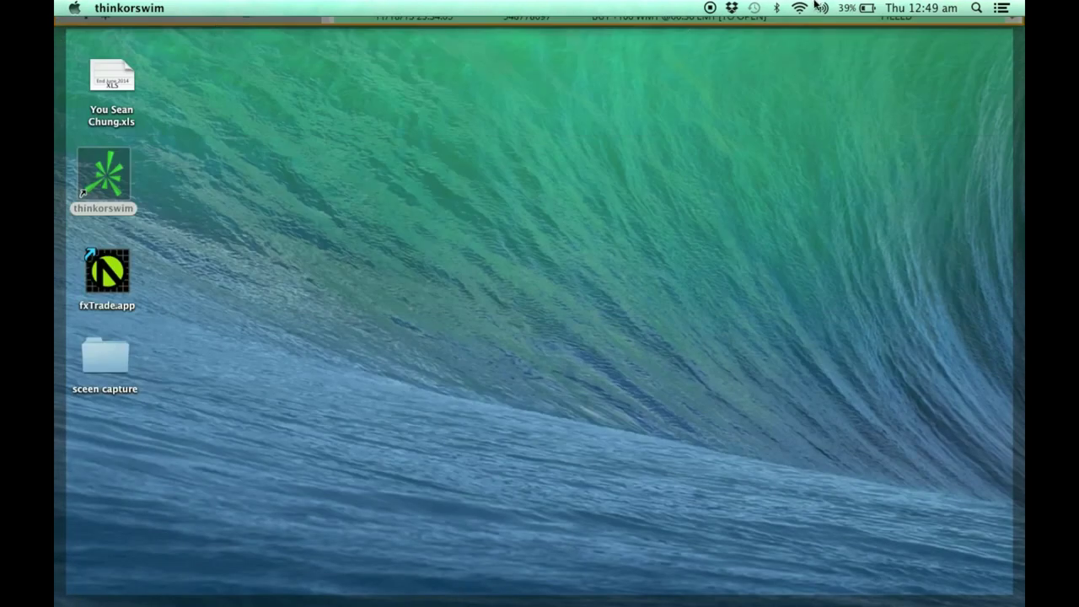
key("F11")
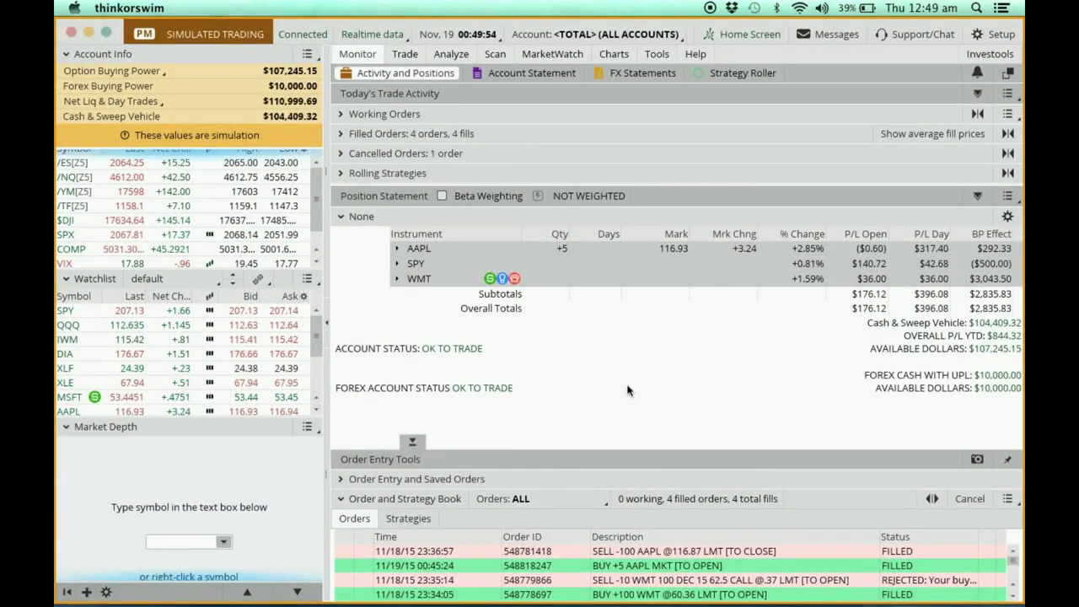
Collapse the left account sidebar and return to the Monitor tab's Activity and Positions view
left_click(328, 327)
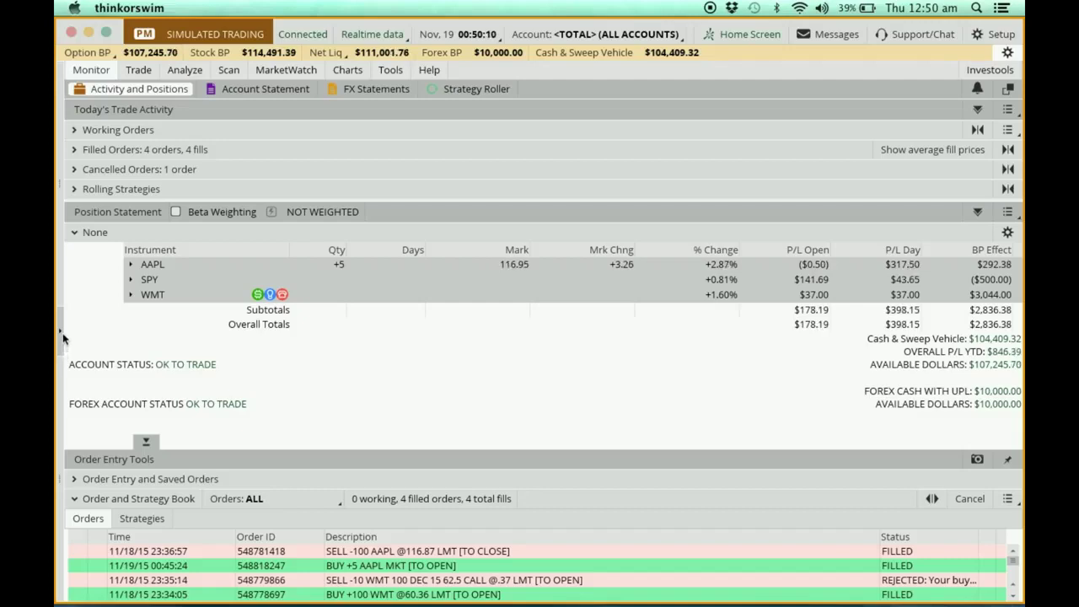
left_click(62, 338)
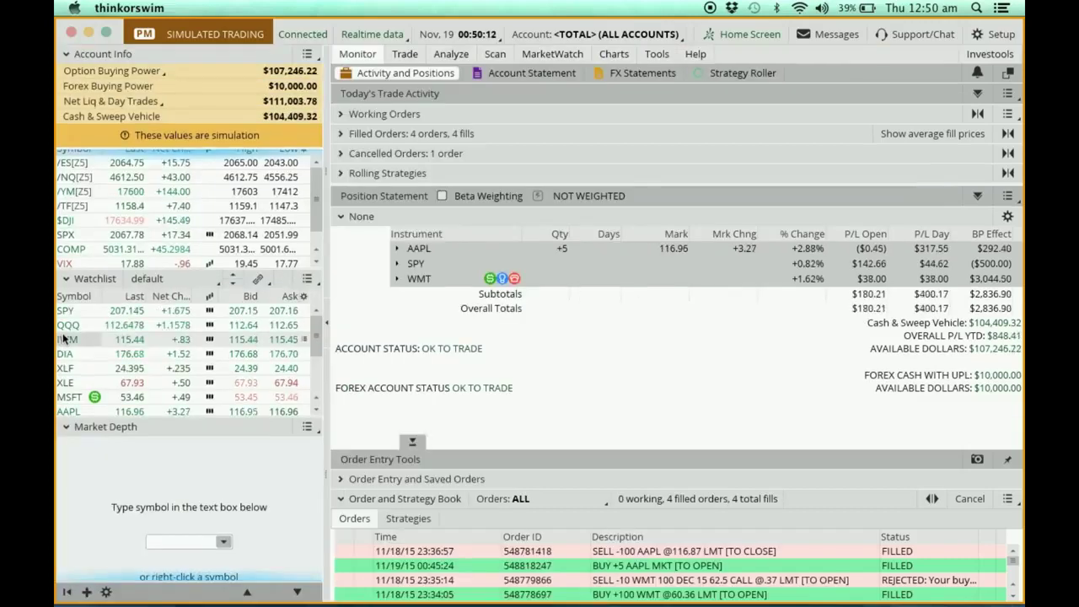
left_click(327, 327)
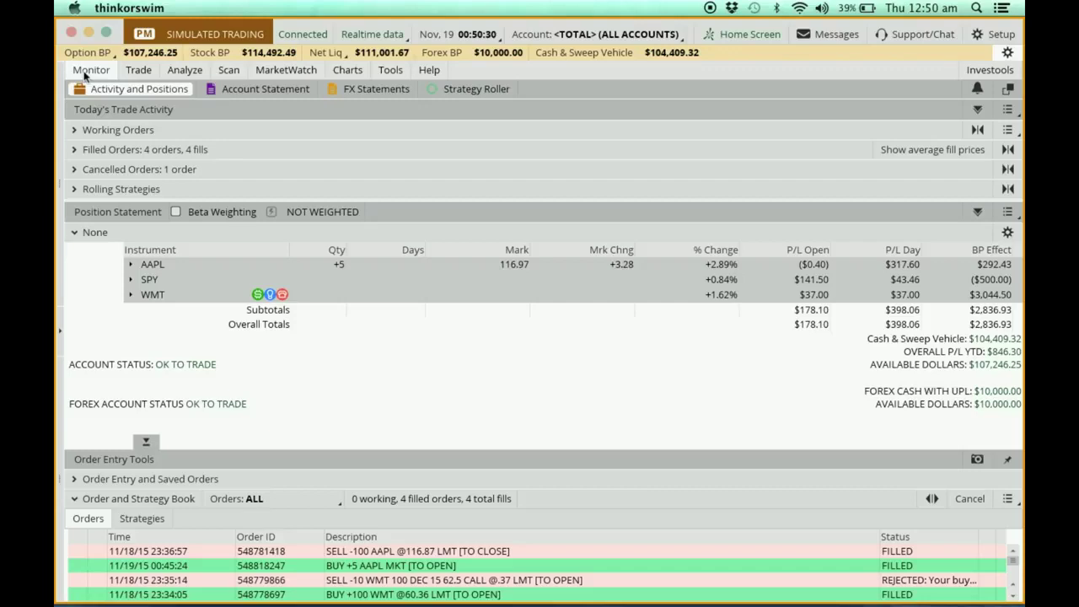
left_click(132, 72)
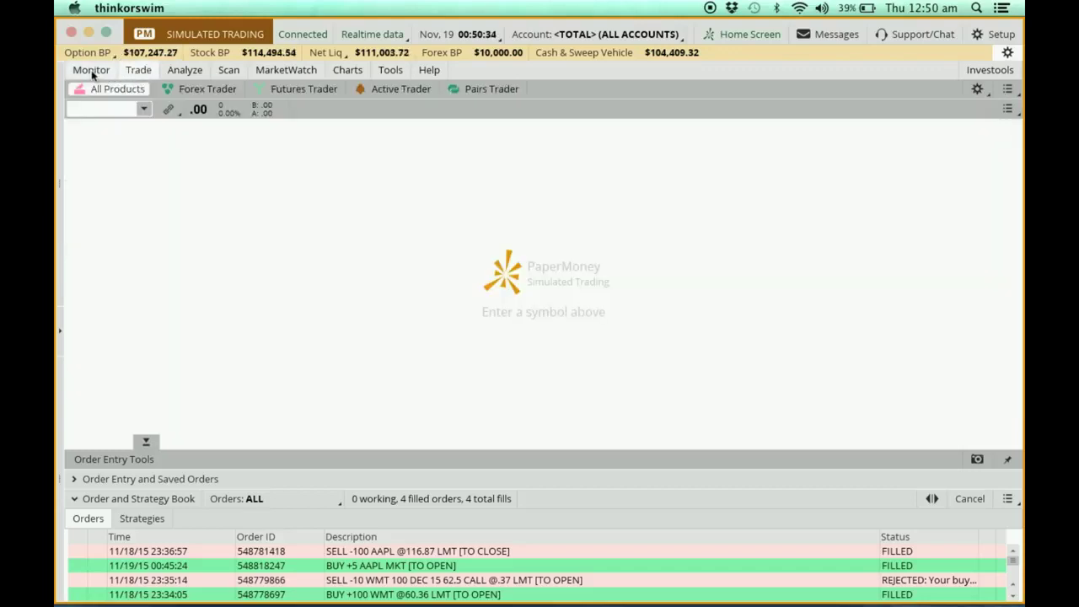
left_click(92, 74)
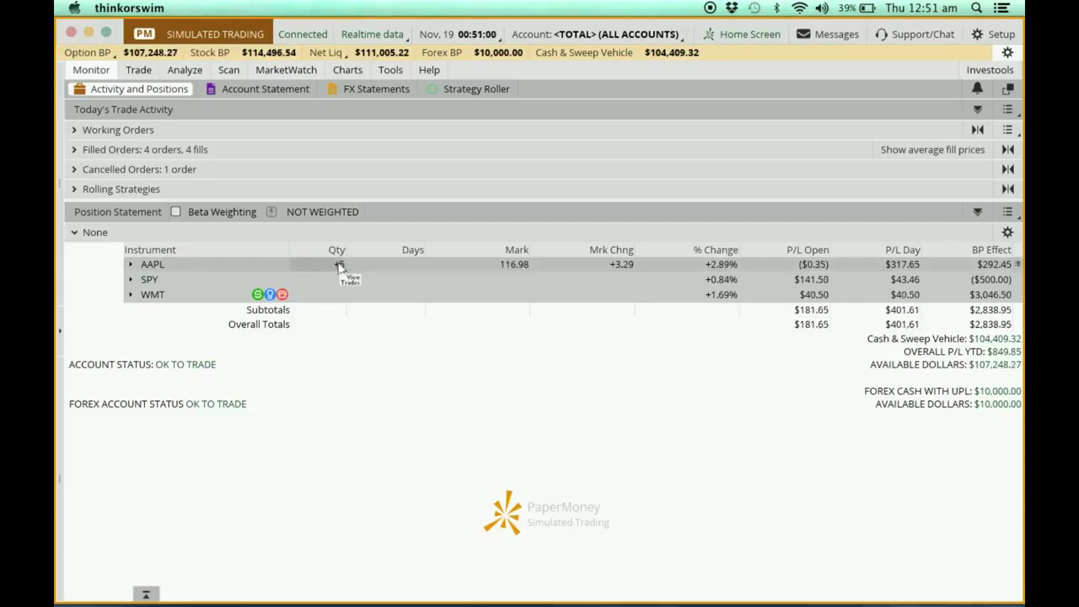
Expand AAPL and SPY to show the Apple shares and SPY's Nov 15 option legs
left_click(131, 265)
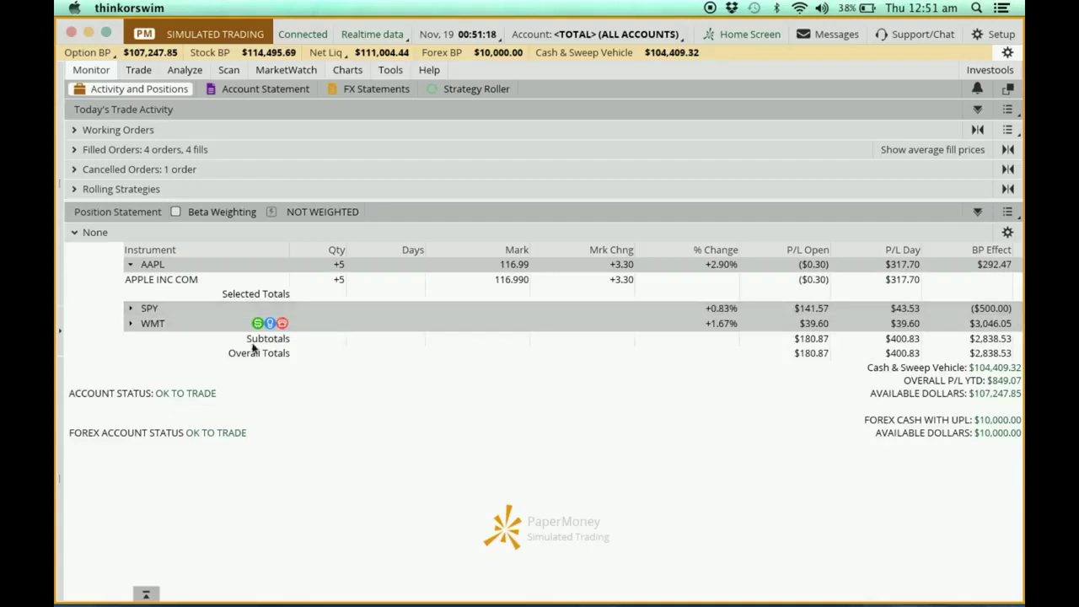
left_click(132, 309)
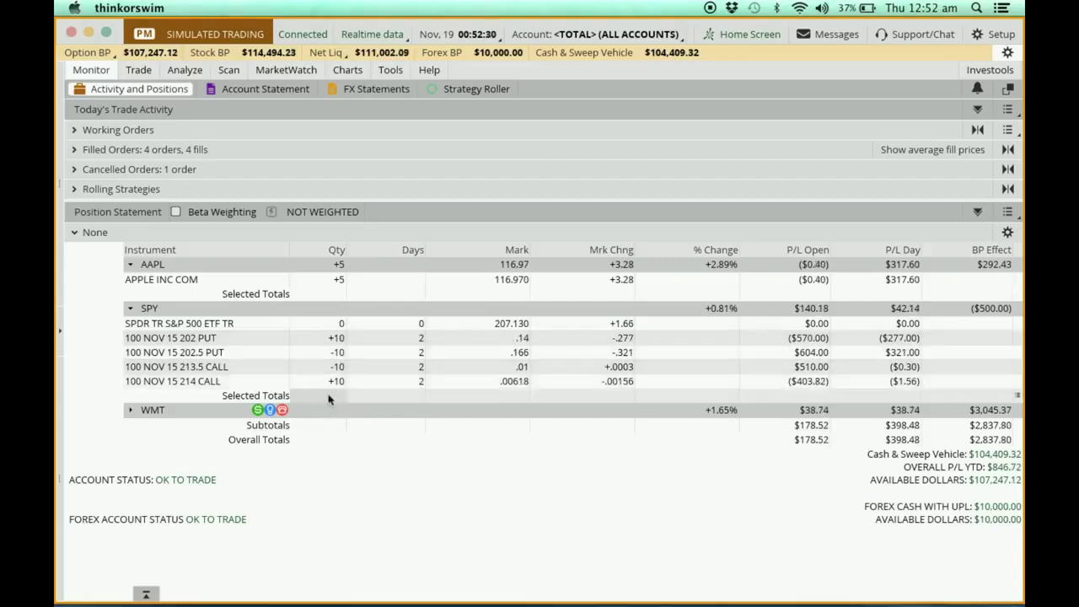
Expand WMT to show 100 Wal-Mart shares and the Dec 15 62.5 call, collapsing AAPL and SPY
left_click(131, 411)
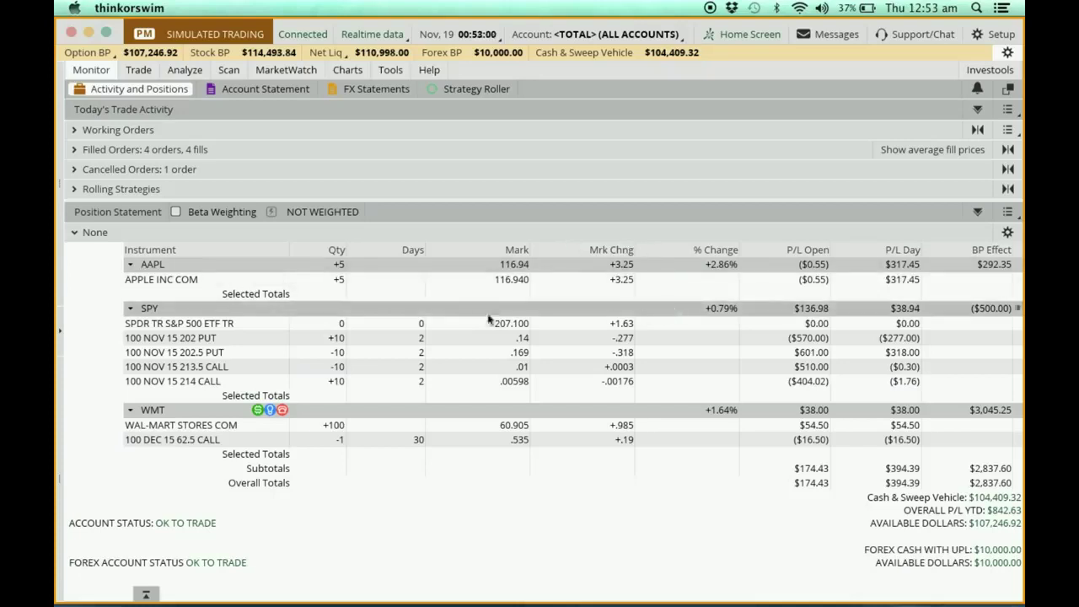
left_click(130, 264)
left_click(131, 279)
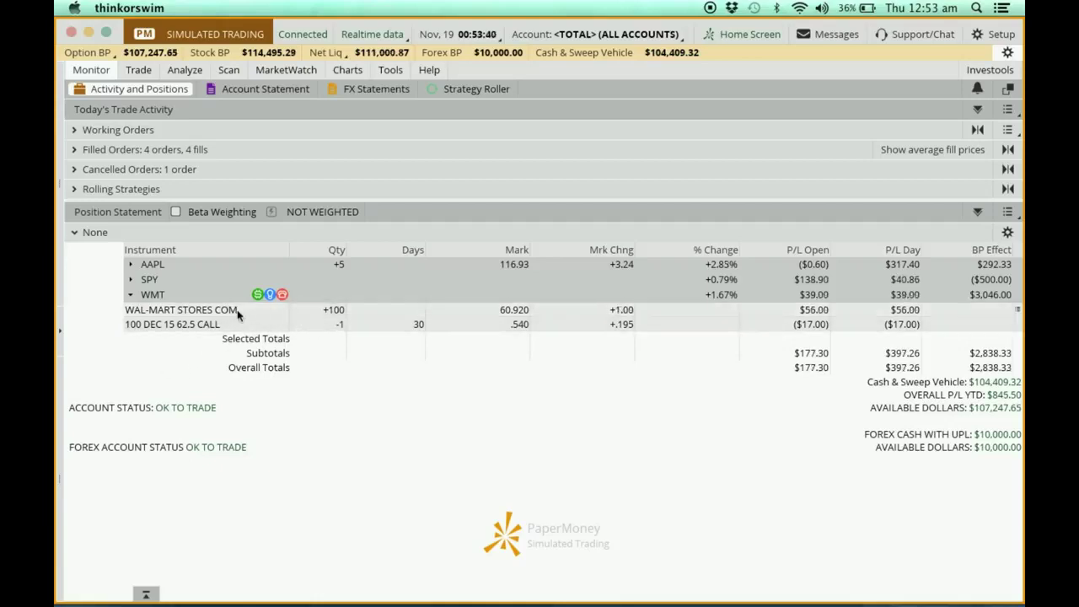
right_click(350, 309)
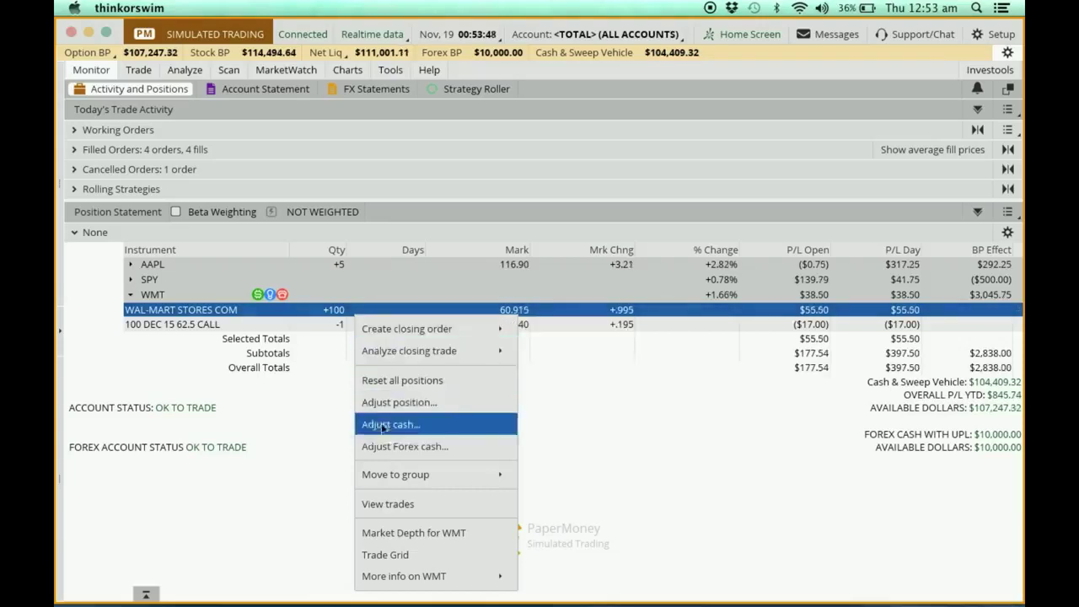
left_click(388, 504)
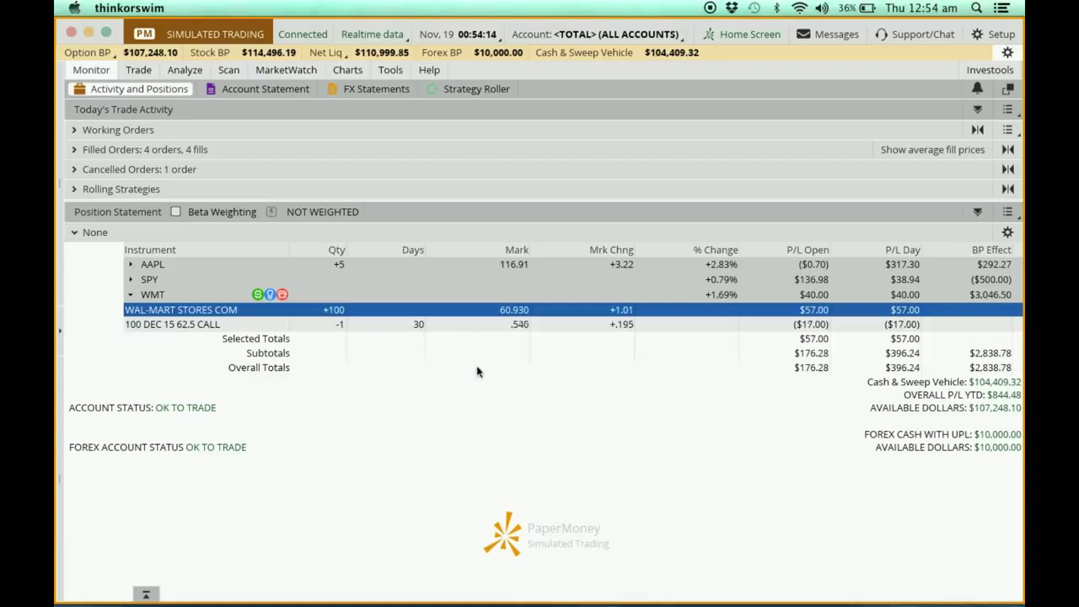
right_click(199, 328)
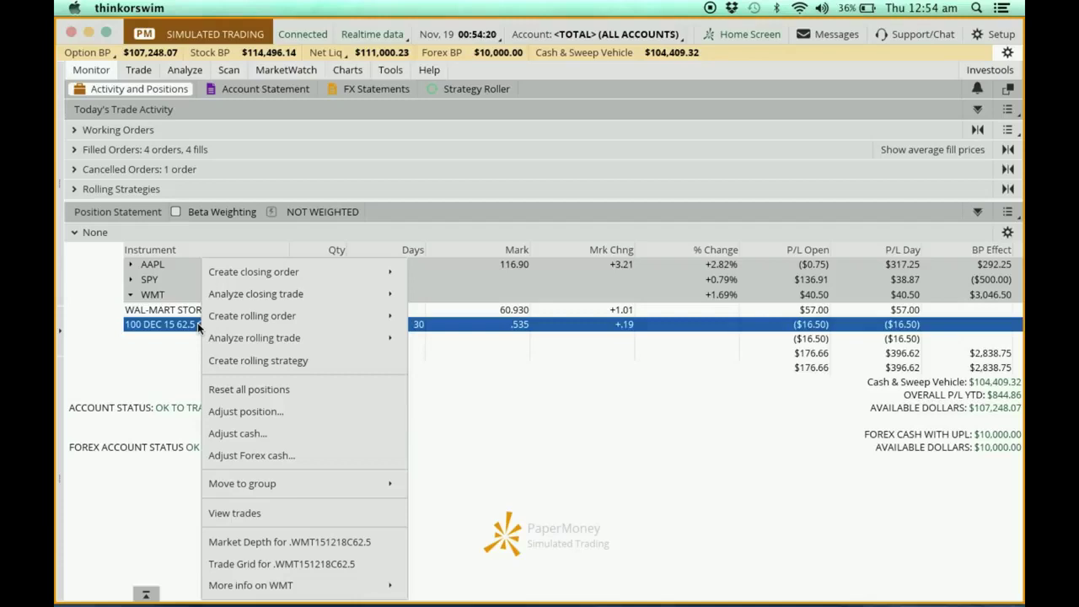
left_click(240, 513)
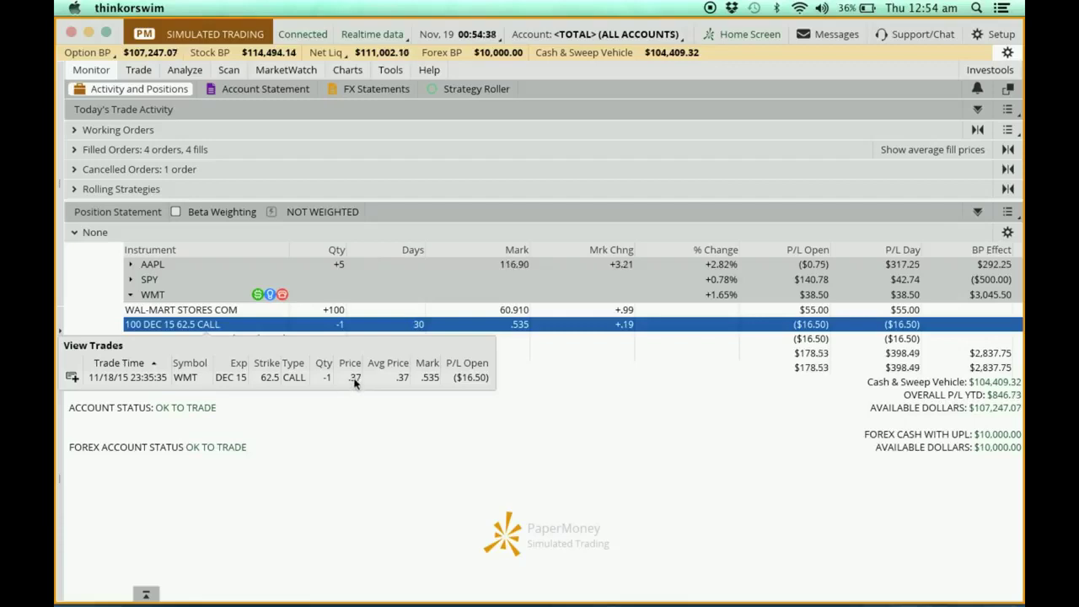
left_click(335, 424)
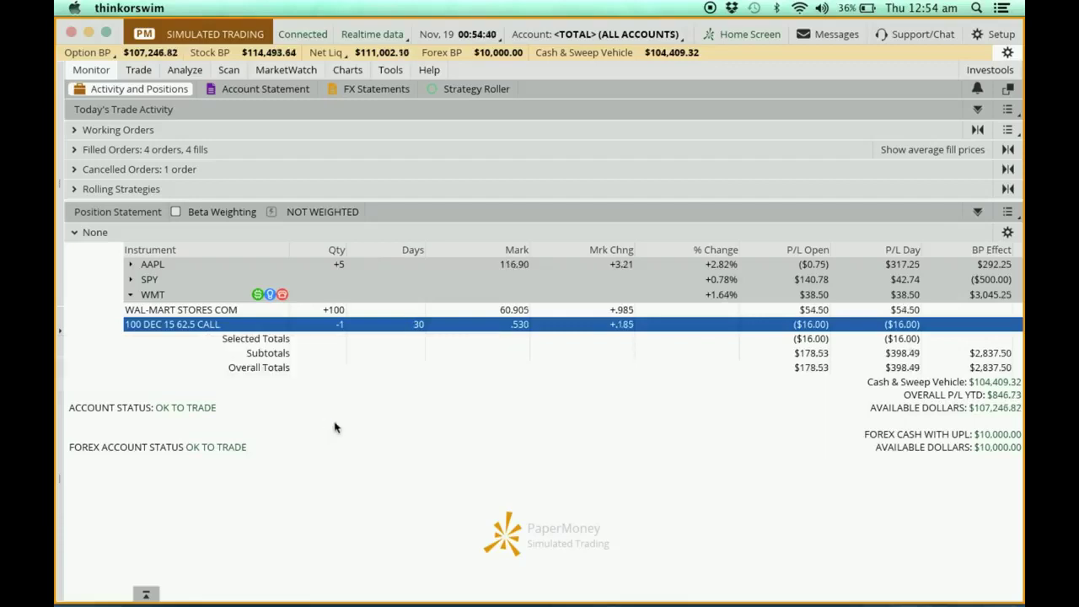
Collapse WMT, glance at the Trade page's order book, and return to Monitor
left_click(134, 300)
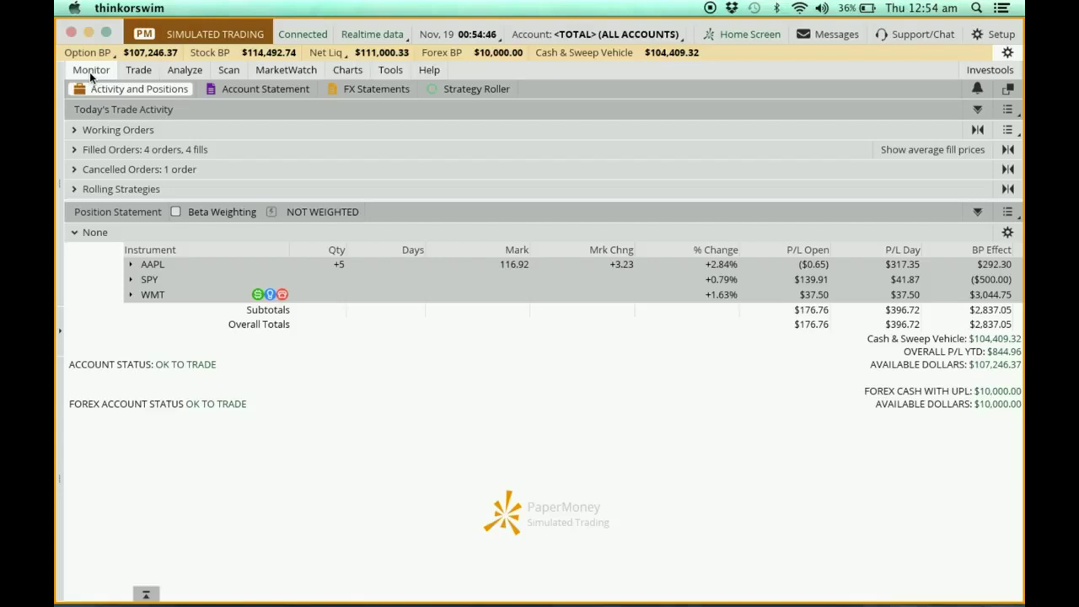
left_click(135, 72)
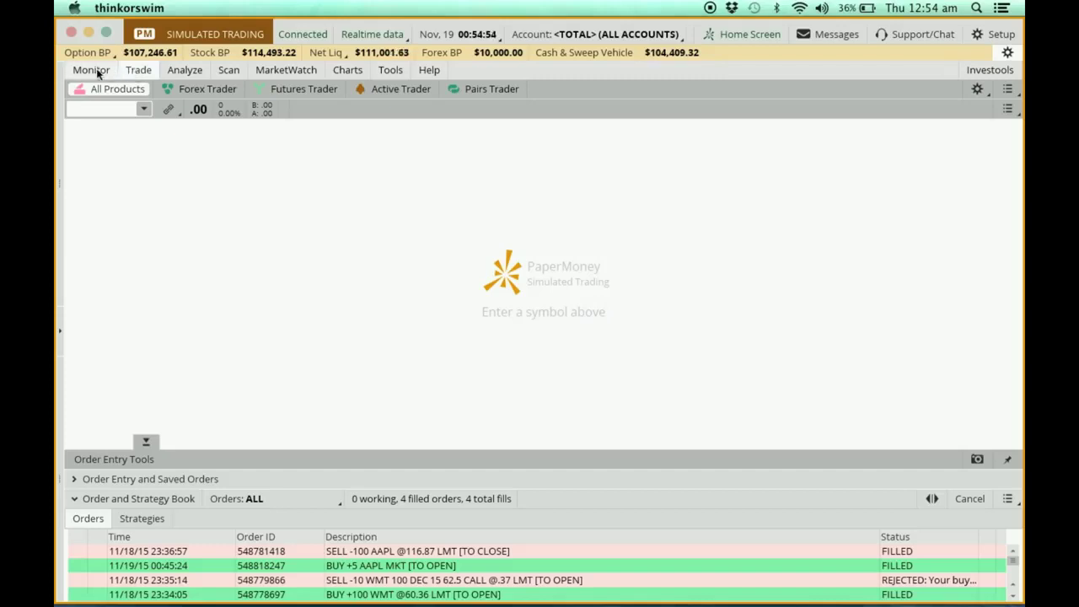
left_click(93, 72)
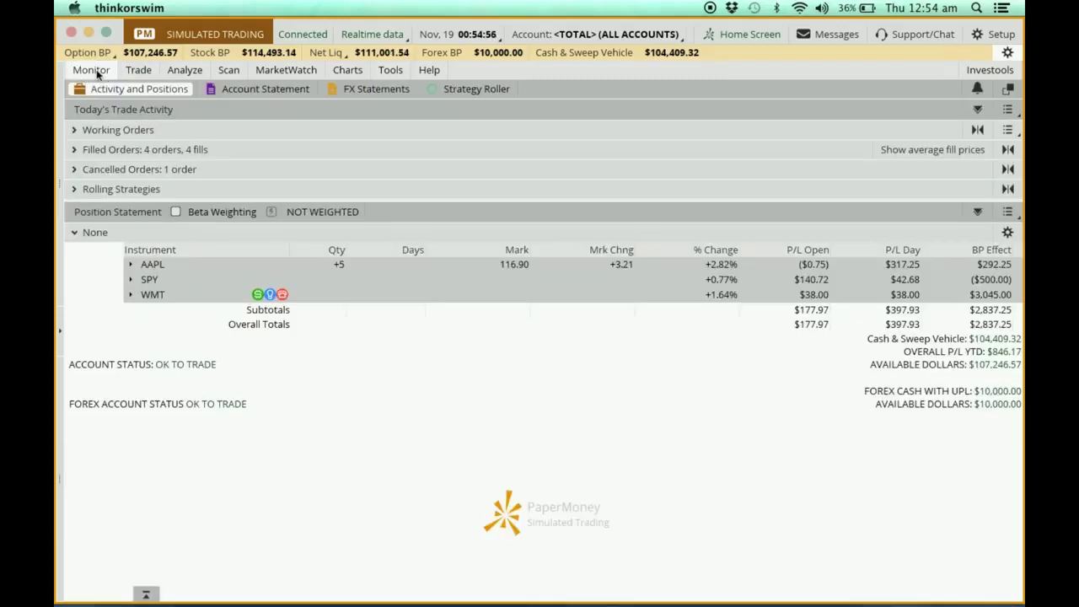